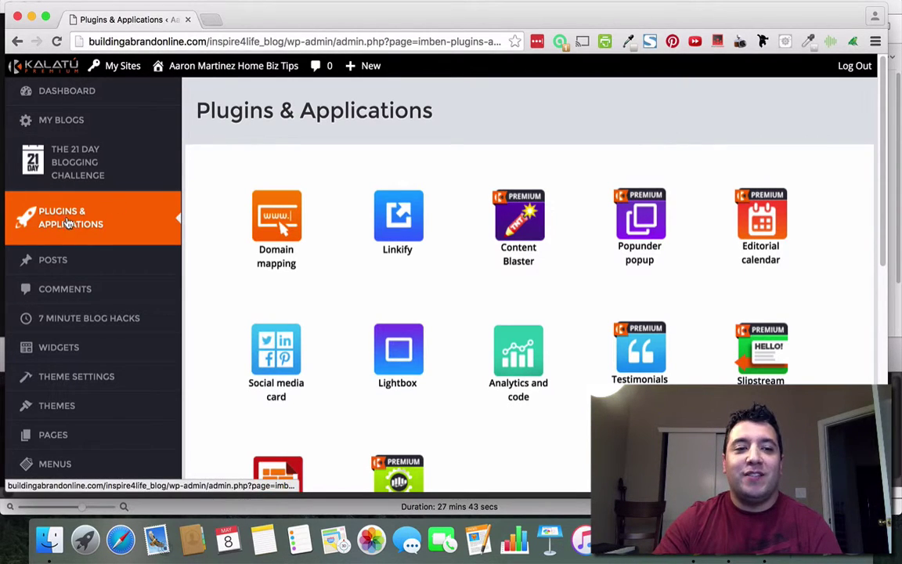
Scroll through the Kalatu Premium dashboard to find the Linkify tile.
{"action": "scroll", "coordinate": [616, 129], "scroll_direction": "down", "scroll_amount": 2}
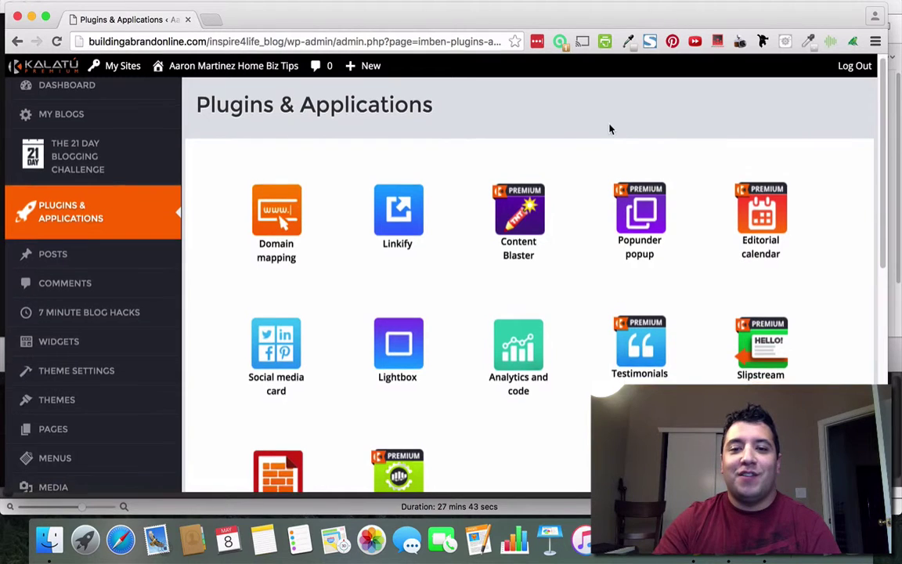
{"action": "scroll", "coordinate": [603, 132], "scroll_direction": "down", "scroll_amount": 3}
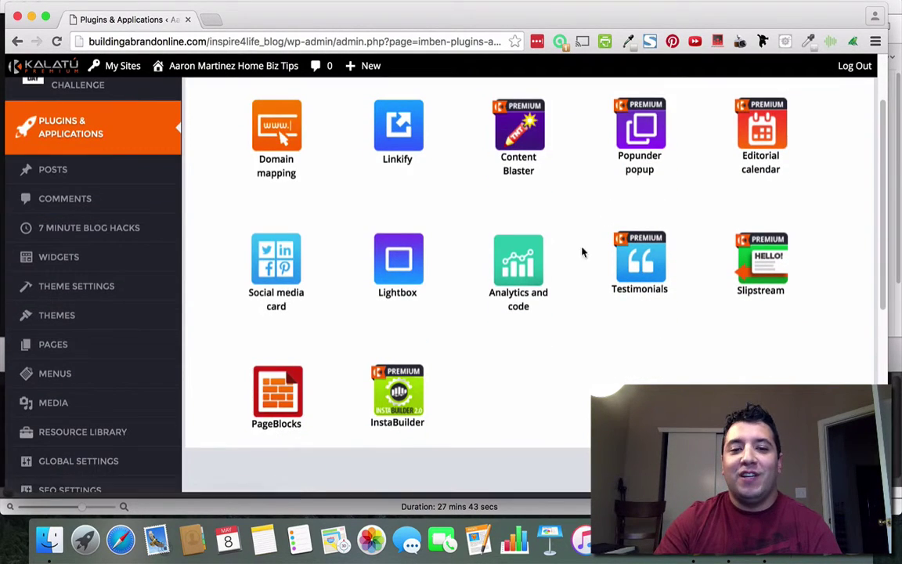
{"action": "scroll", "coordinate": [423, 217], "scroll_direction": "up", "scroll_amount": 5}
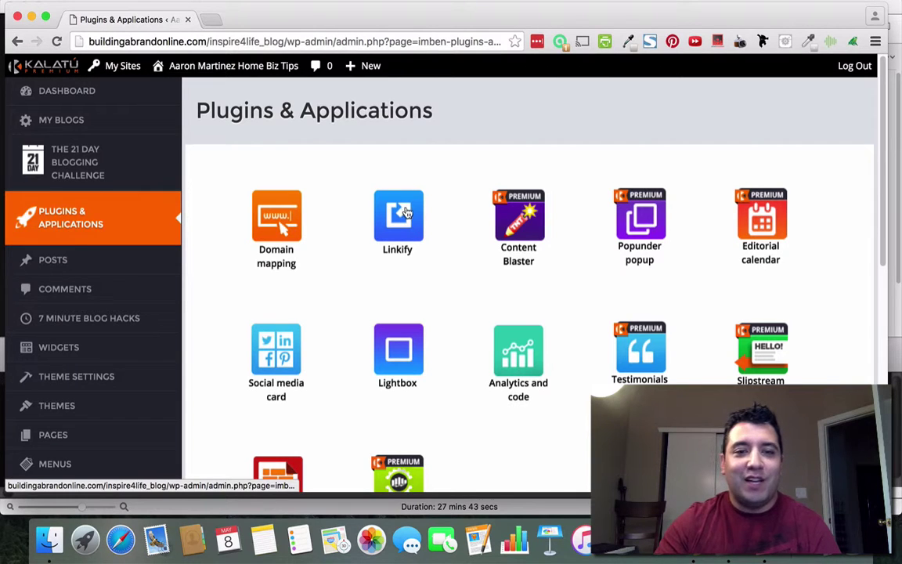
{"action": "scroll", "coordinate": [415, 213], "scroll_direction": "down", "scroll_amount": 4}
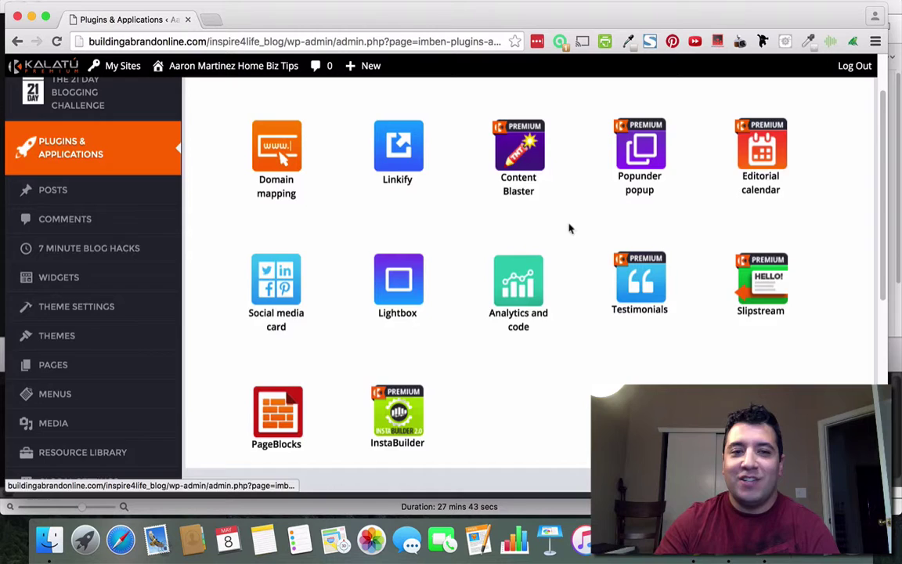
{"action": "scroll", "coordinate": [587, 231], "scroll_direction": "up", "scroll_amount": 3}
{"action": "scroll", "coordinate": [618, 235], "scroll_direction": "down", "scroll_amount": 1}
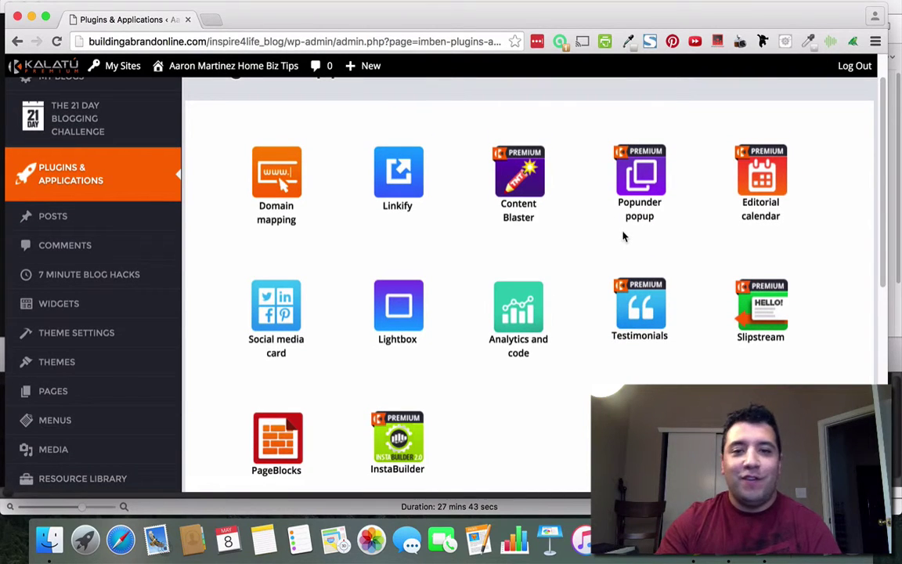
{"action": "scroll", "coordinate": [623, 236], "scroll_direction": "down", "scroll_amount": 1}
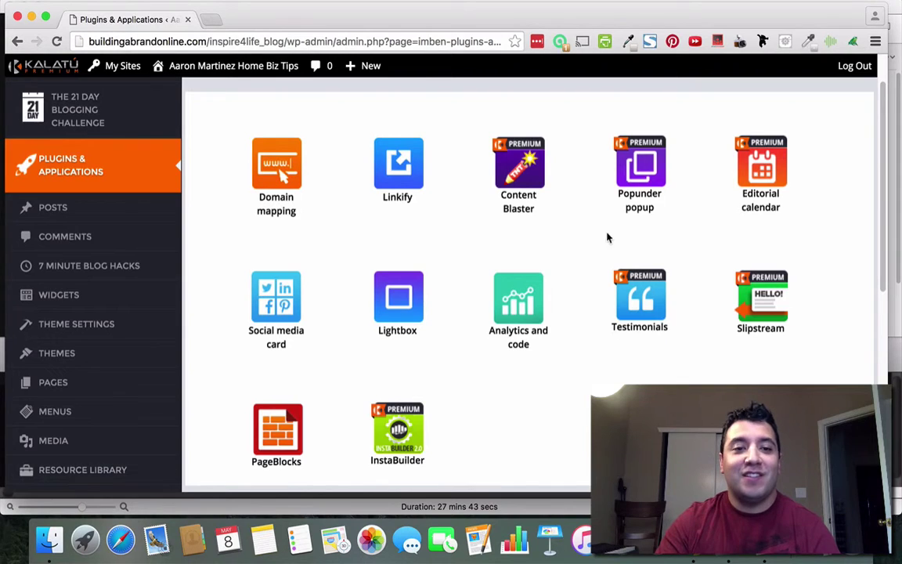
{"action": "scroll", "coordinate": [604, 241], "scroll_direction": "up", "scroll_amount": 3}
{"action": "scroll", "coordinate": [598, 256], "scroll_direction": "down", "scroll_amount": 3}
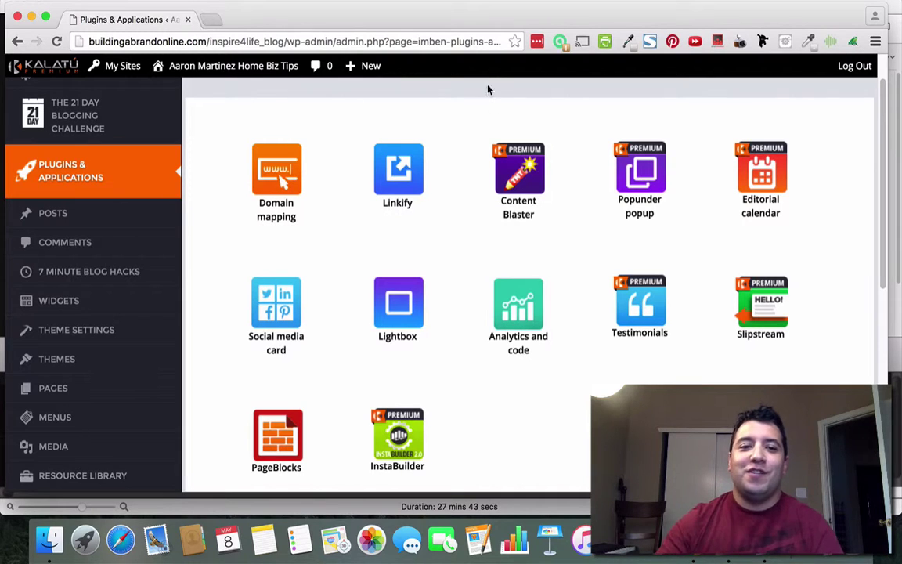
Open Linkify and scroll the short-links table down to the Weekly Hangout row.
{"action": "left_click", "coordinate": [368, 156]}
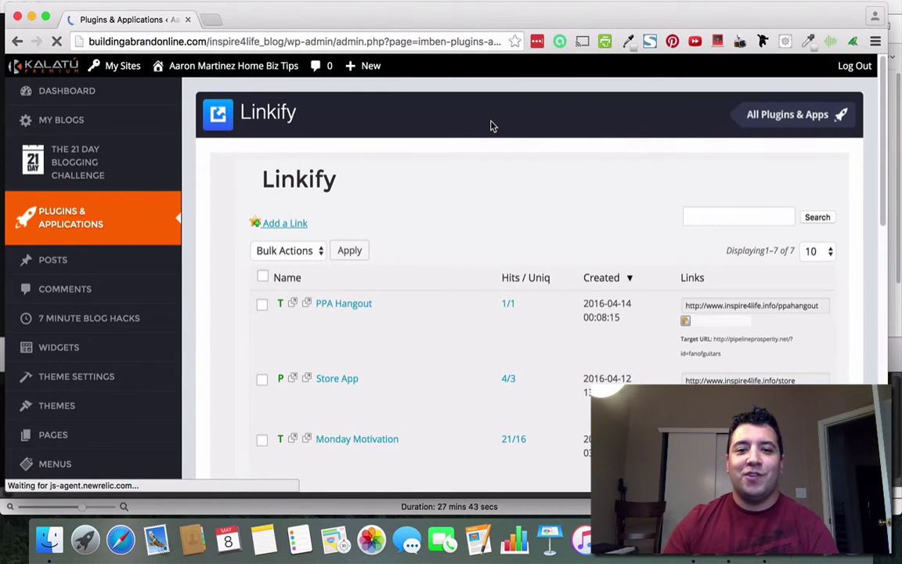
{"action": "scroll", "coordinate": [443, 266], "scroll_direction": "down", "scroll_amount": 5}
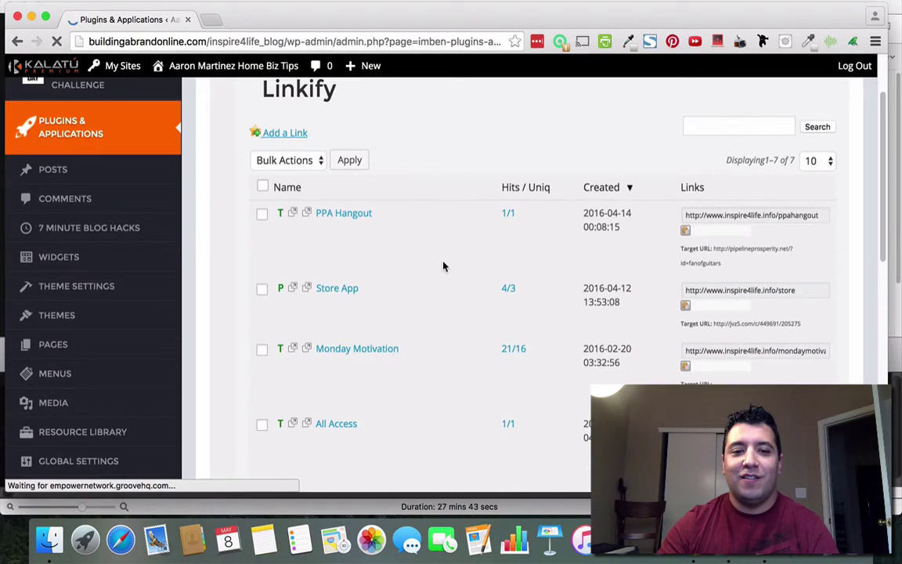
{"action": "scroll", "coordinate": [447, 261], "scroll_direction": "down", "scroll_amount": 1}
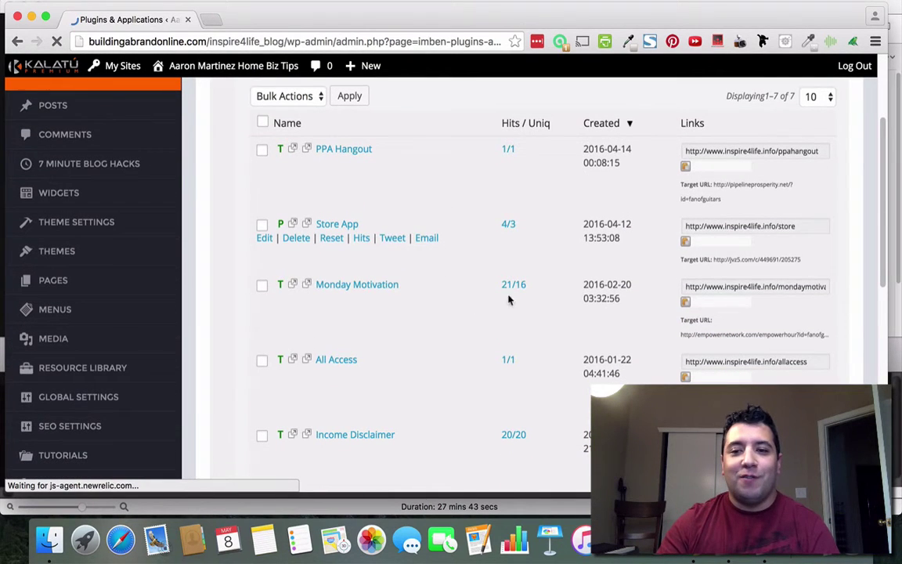
{"action": "scroll", "coordinate": [537, 306], "scroll_direction": "down", "scroll_amount": 5}
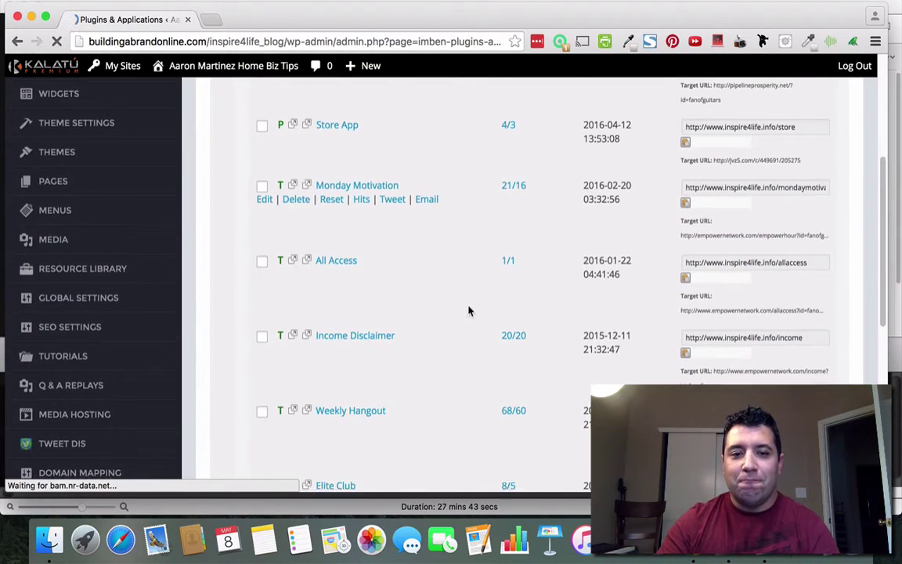
{"action": "scroll", "coordinate": [468, 308], "scroll_direction": "down", "scroll_amount": 3}
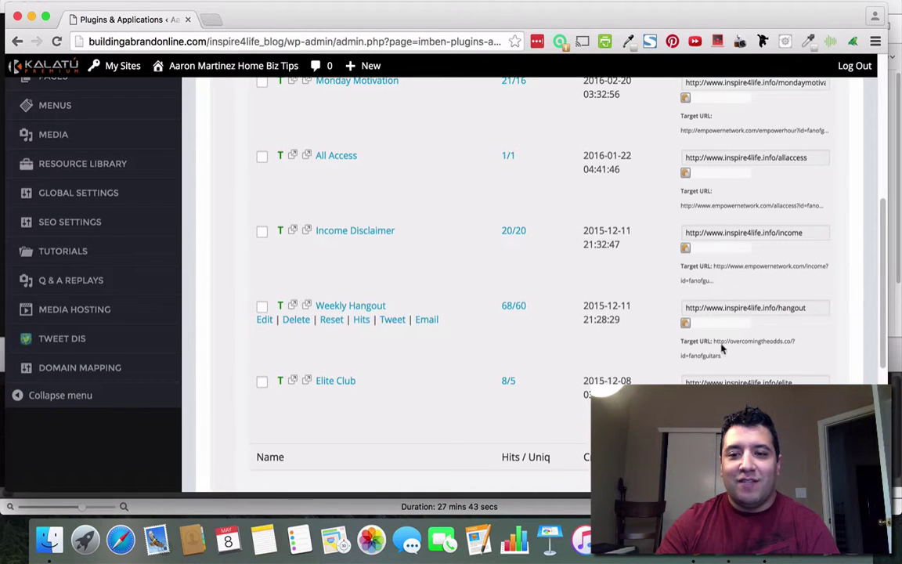
Copy the Weekly Hangout link's target URL from its edit form.
{"action": "left_click", "coordinate": [265, 321]}
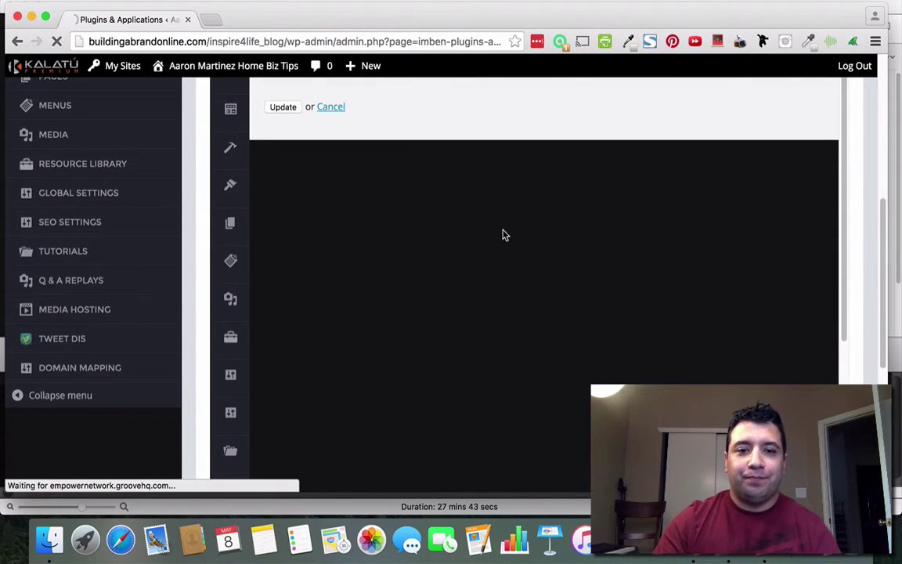
{"action": "scroll", "coordinate": [505, 242], "scroll_direction": "down", "scroll_amount": 5}
{"action": "scroll", "coordinate": [506, 251], "scroll_direction": "up", "scroll_amount": 8}
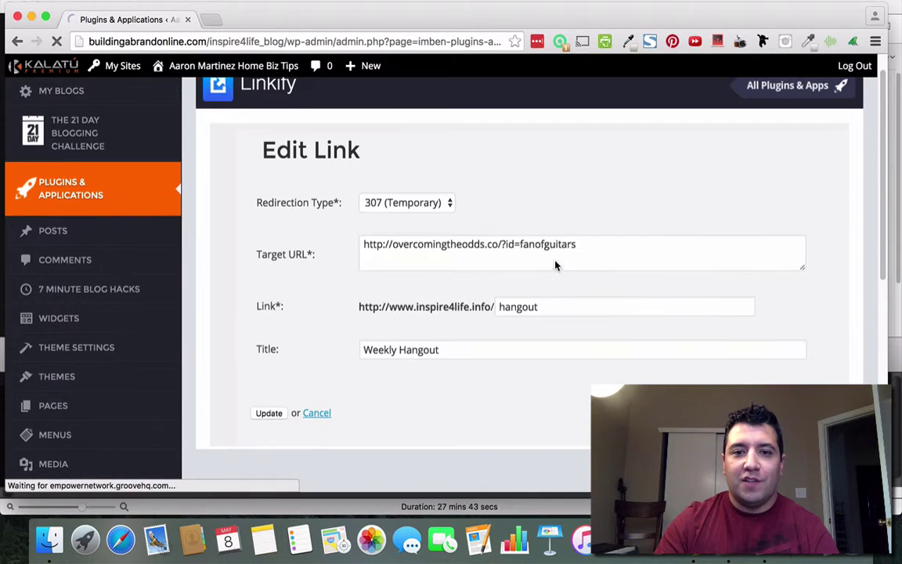
{"action": "left_click_drag", "start_coordinate": [585, 245], "coordinate": [359, 242]}
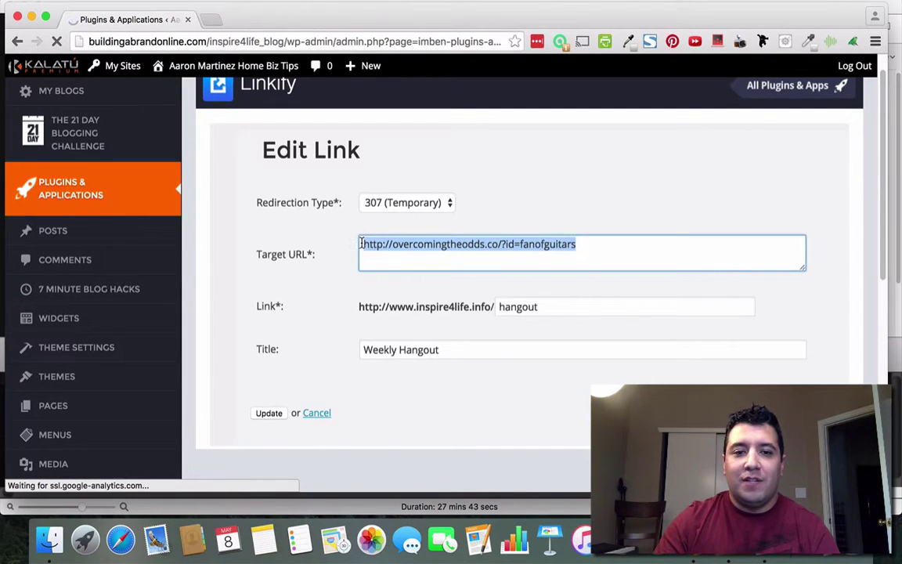
{"action": "right_click", "coordinate": [378, 247]}
{"action": "left_click", "coordinate": [408, 291]}
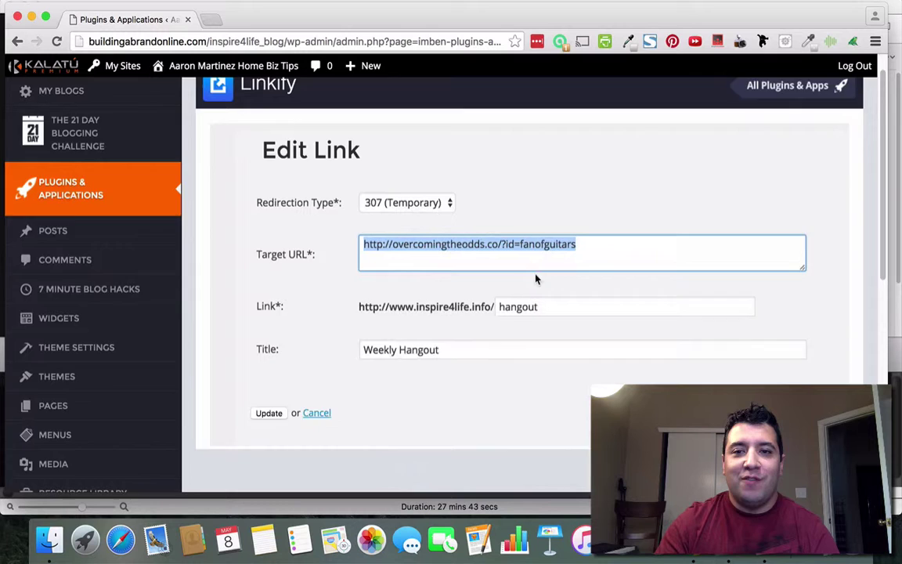
Cancel the Weekly Hangout edit form without saving changes.
{"action": "scroll", "coordinate": [481, 245], "scroll_direction": "up", "scroll_amount": 1}
{"action": "scroll", "coordinate": [740, 195], "scroll_direction": "down", "scroll_amount": 10}
{"action": "scroll", "coordinate": [720, 233], "scroll_direction": "up", "scroll_amount": 10}
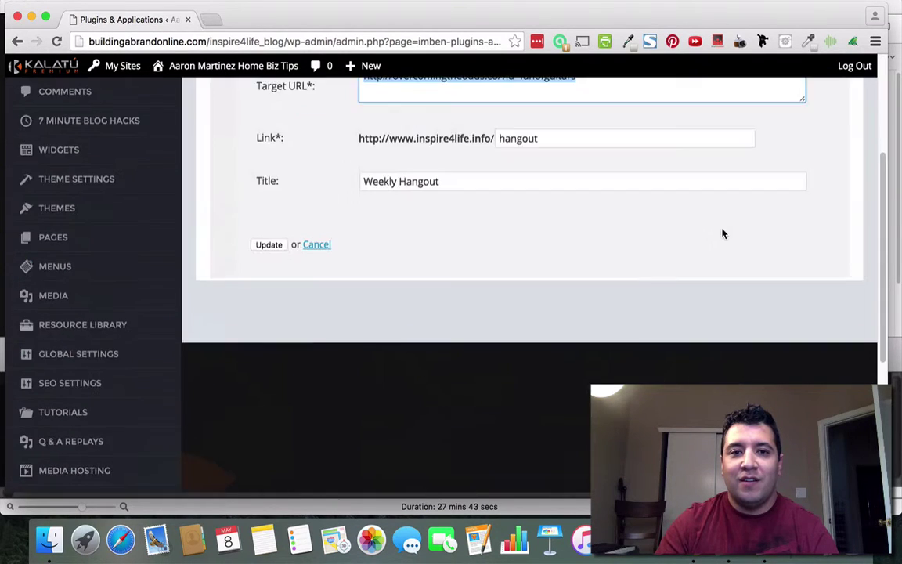
{"action": "left_click", "coordinate": [315, 441]}
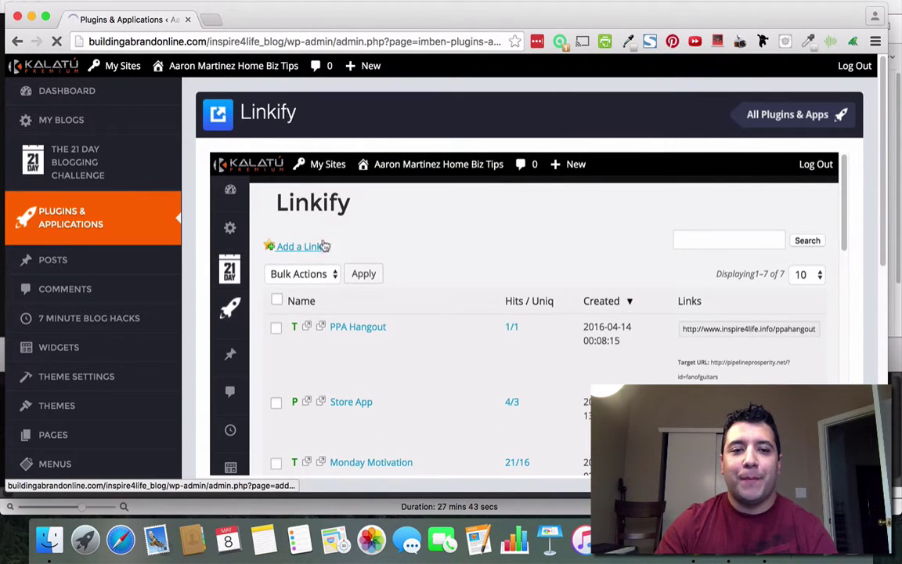
{"action": "left_click", "coordinate": [400, 237]}
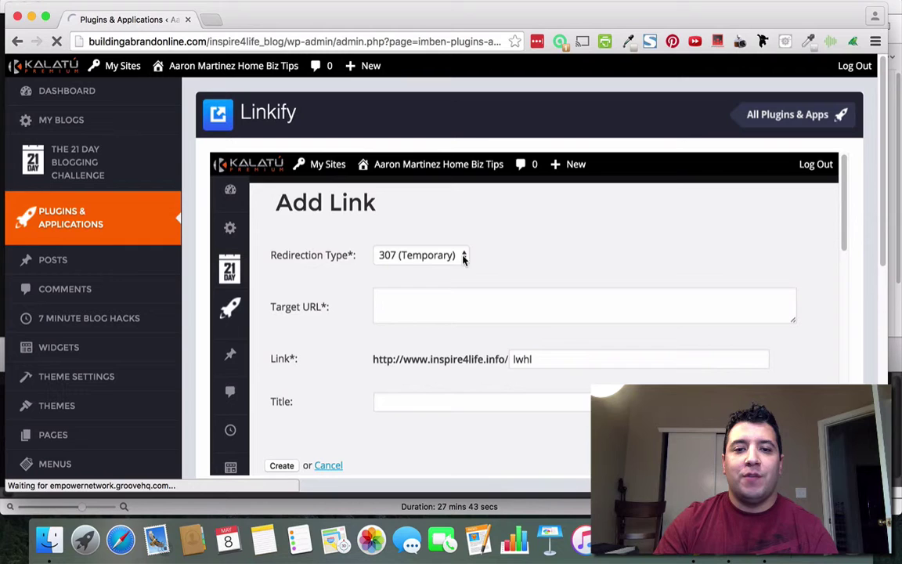
{"action": "left_click", "coordinate": [429, 233]}
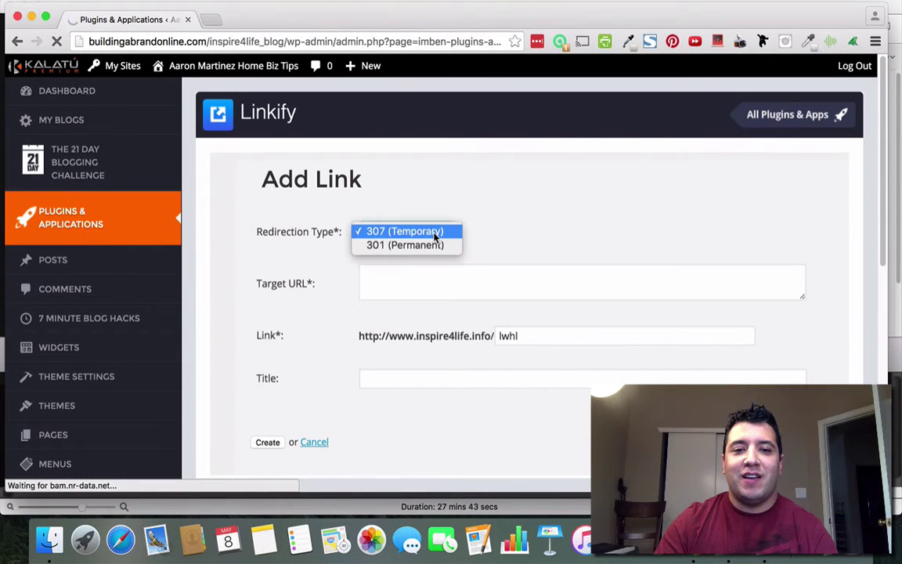
{"action": "left_click", "coordinate": [497, 189]}
{"action": "left_click", "coordinate": [454, 278]}
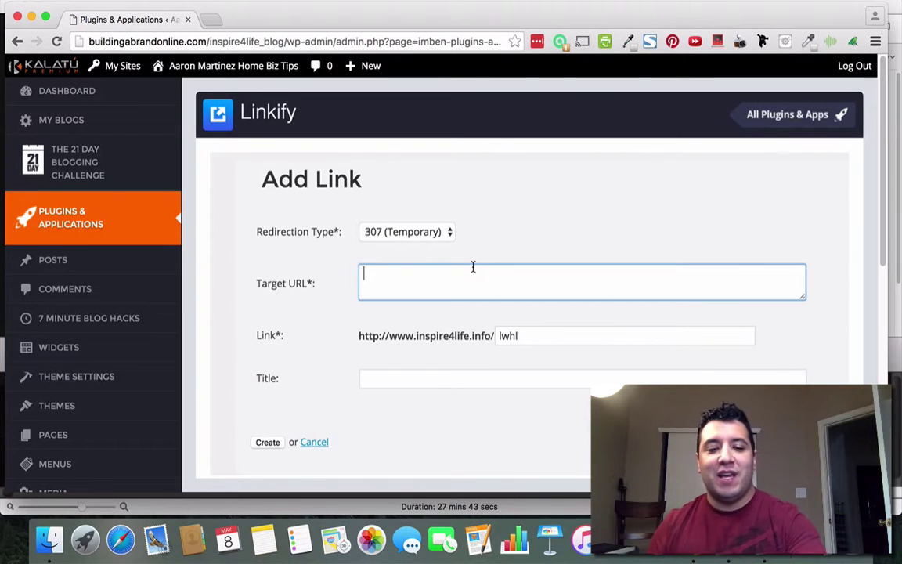
{"action": "key", "text": "super+v"}
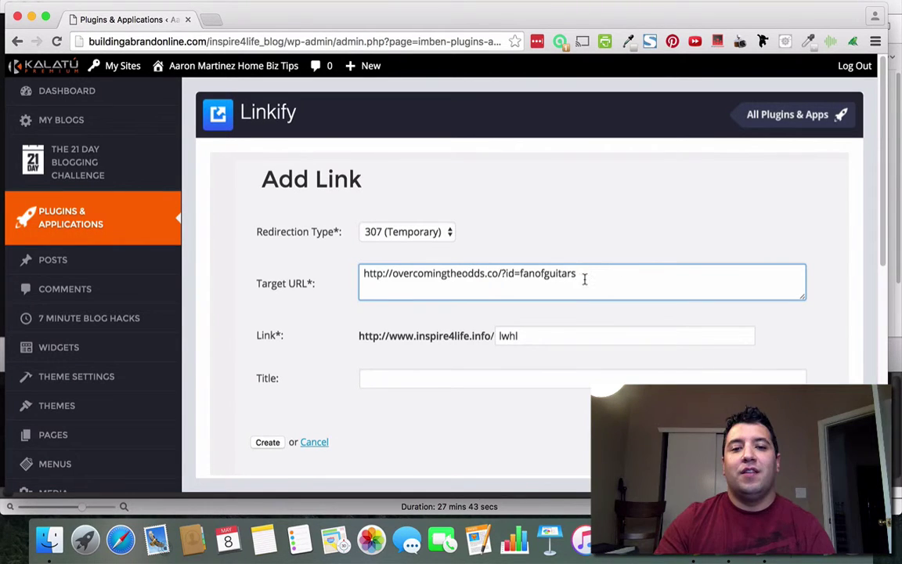
{"action": "left_click_drag", "start_coordinate": [364, 273], "coordinate": [610, 272]}
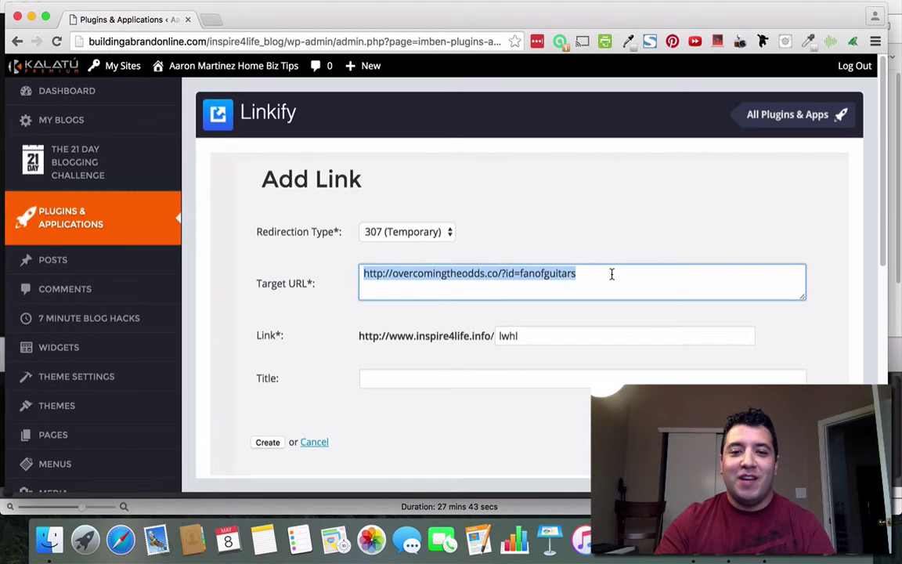
Set the short link name to fridayhangout and the title to Friday Hangout.
{"action": "left_click", "coordinate": [618, 274]}
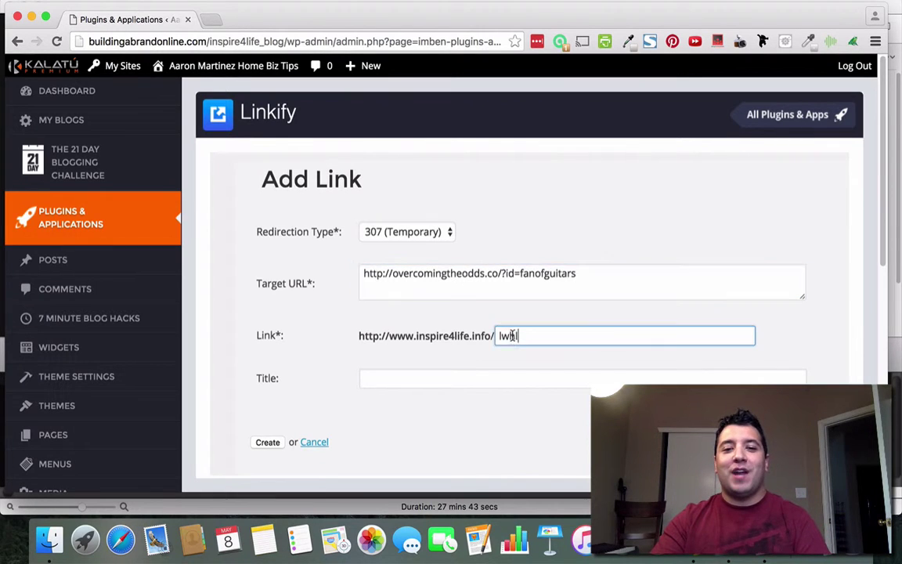
{"action": "key", "text": "Tab"}
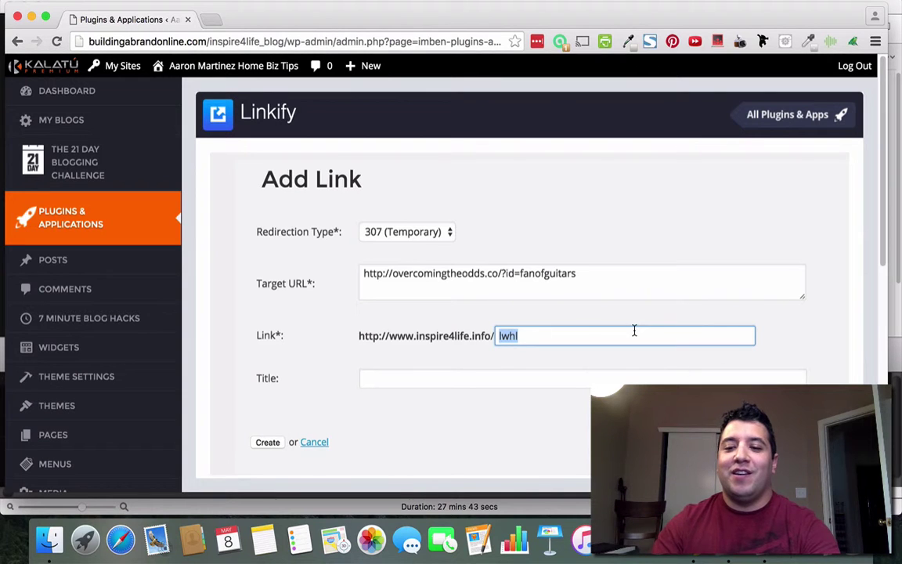
{"action": "key", "text": "BackSpace"}
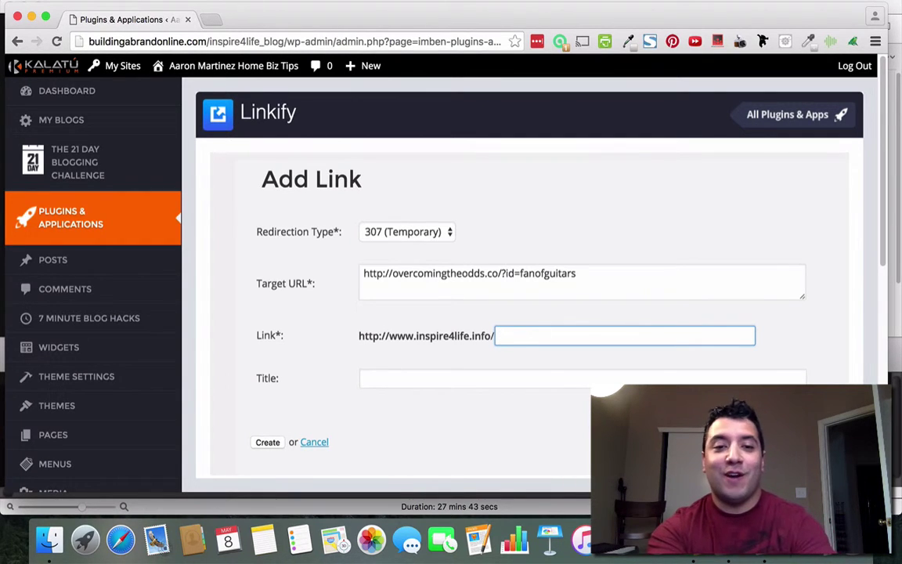
{"action": "type", "text": "friday"}
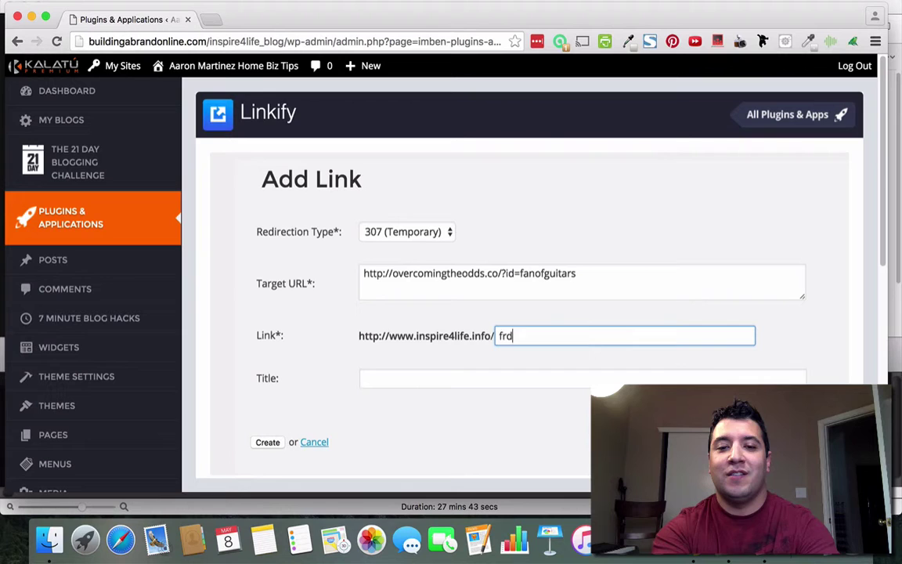
{"action": "type", "text": "hangout"}
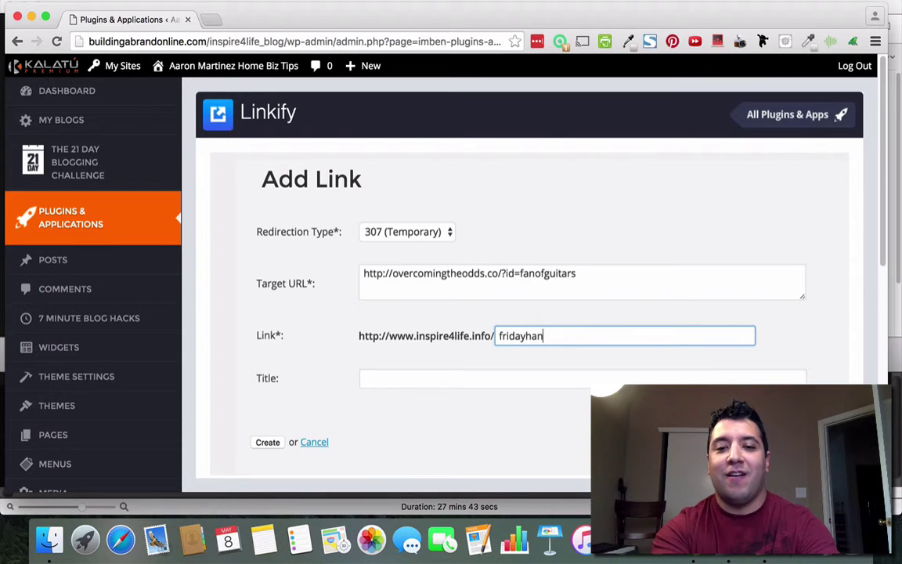
{"action": "left_click", "coordinate": [620, 377]}
{"action": "type", "text": "Fridan"}
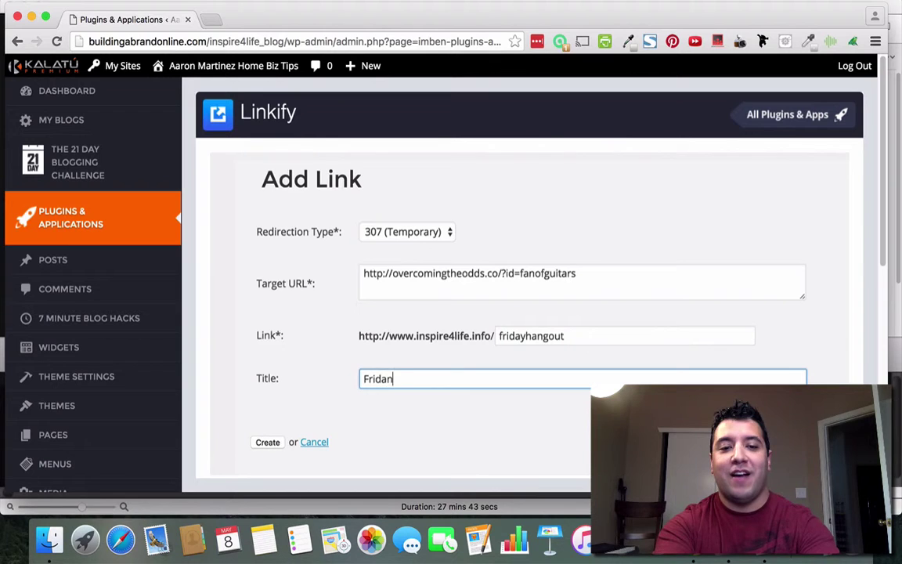
{"action": "key", "text": "BackSpace"}
{"action": "type", "text": "y Hangout"}
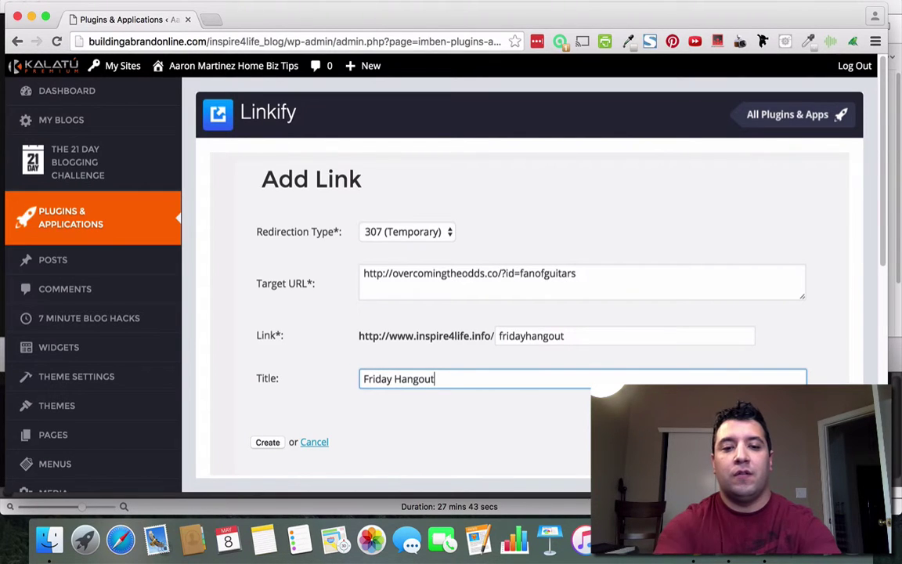
Highlight the short link's base URL and the target URL to review them.
{"action": "scroll", "coordinate": [694, 242], "scroll_direction": "down", "scroll_amount": 2}
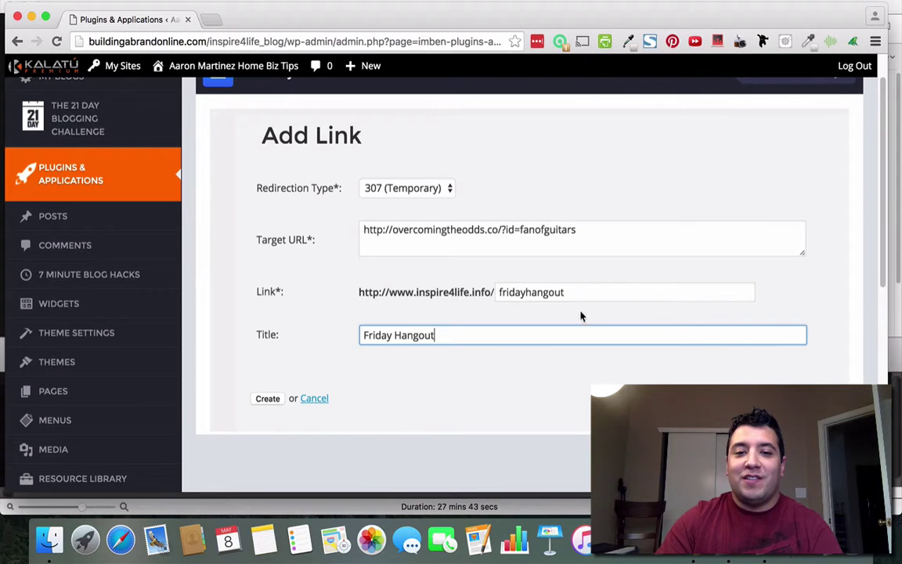
{"action": "left_click_drag", "start_coordinate": [389, 292], "coordinate": [489, 289]}
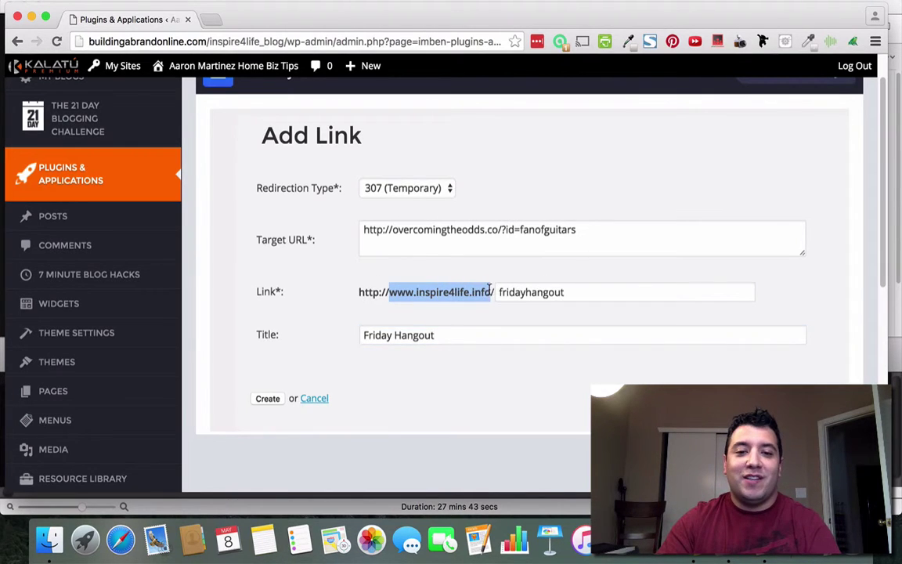
{"action": "left_click", "coordinate": [412, 296]}
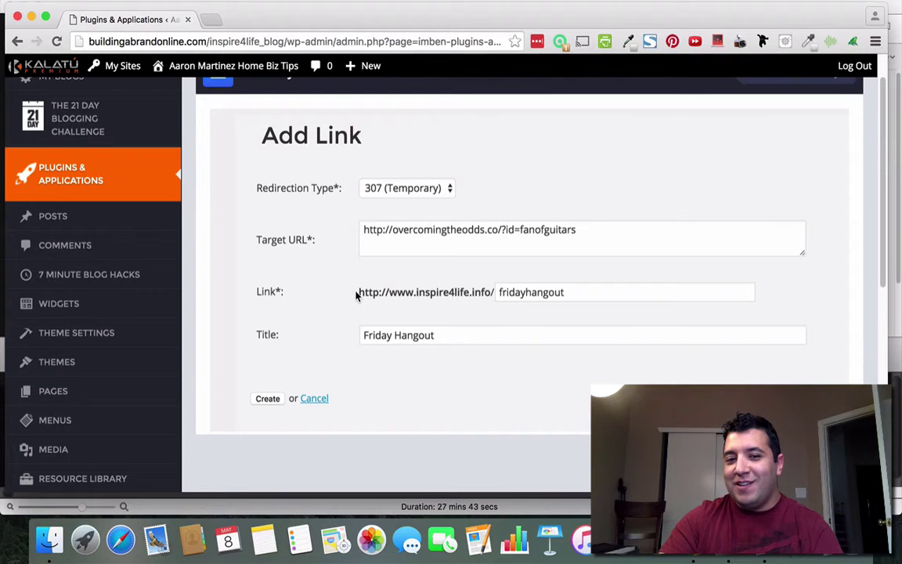
{"action": "left_click_drag", "start_coordinate": [358, 296], "coordinate": [598, 280]}
{"action": "left_click", "coordinate": [579, 238]}
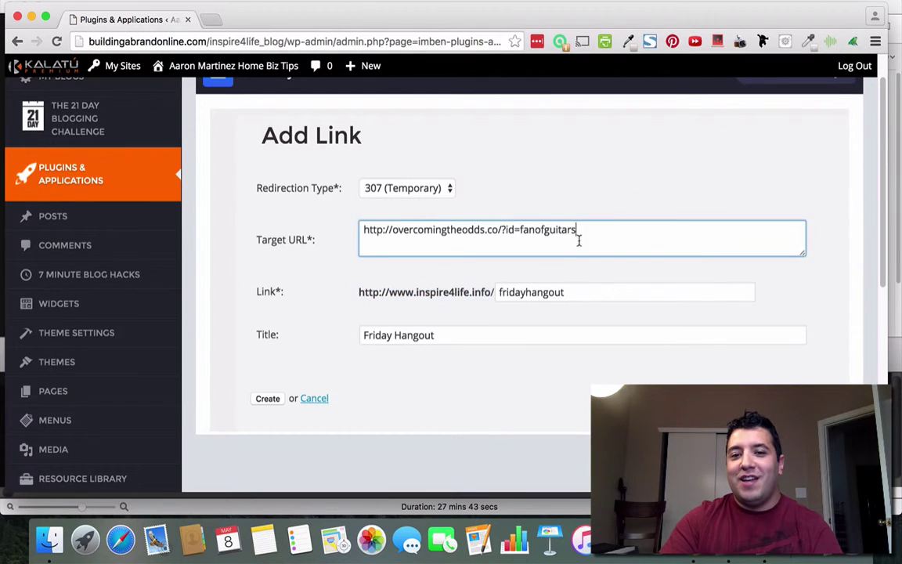
{"action": "left_click_drag", "start_coordinate": [589, 230], "coordinate": [356, 229]}
{"action": "left_click", "coordinate": [648, 195]}
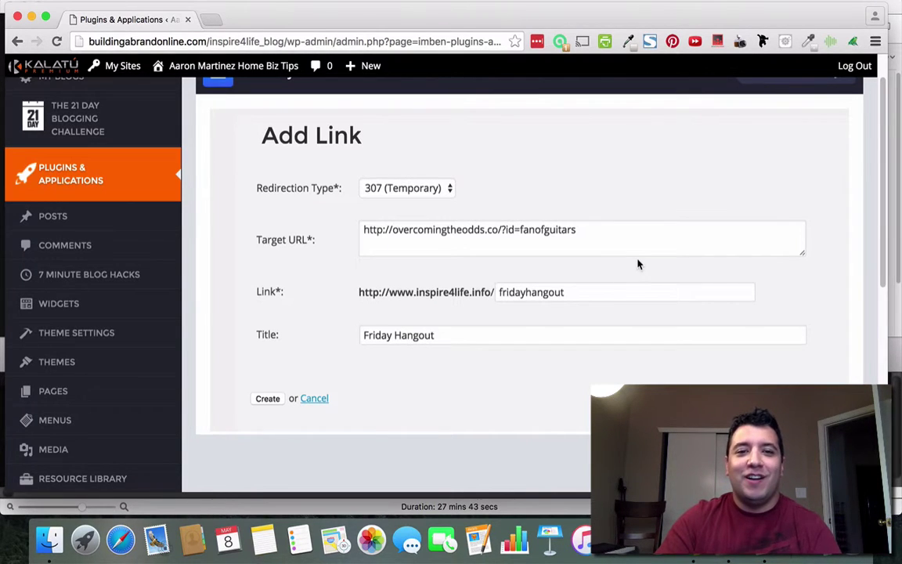
{"action": "scroll", "coordinate": [638, 264], "scroll_direction": "up", "scroll_amount": 1}
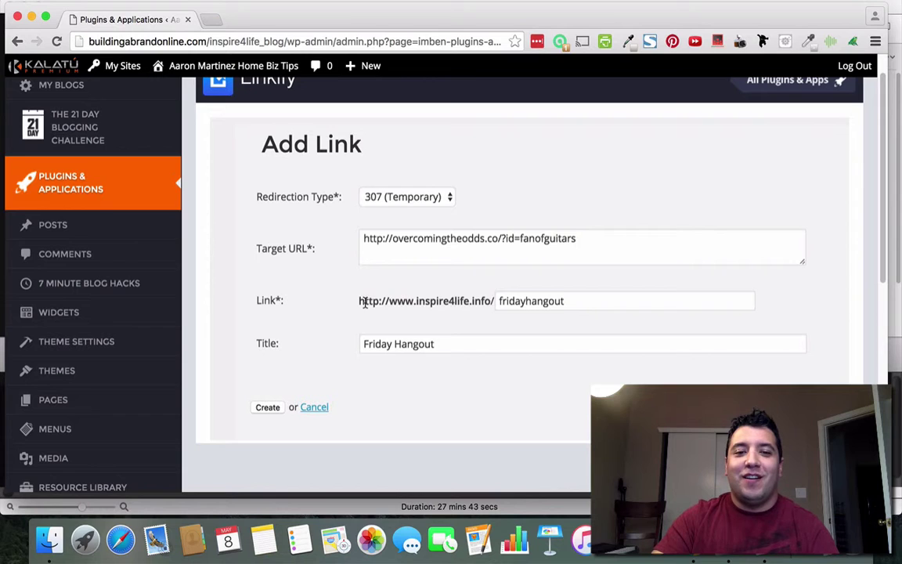
Review the base URL, target URL and fridayhangout name, then create the link.
{"action": "left_click_drag", "start_coordinate": [358, 303], "coordinate": [539, 297]}
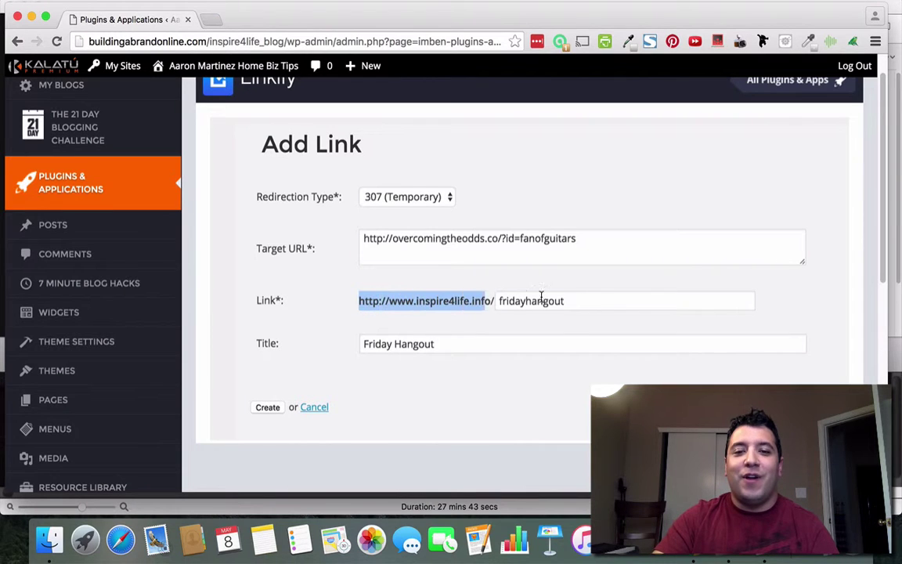
{"action": "left_click", "coordinate": [640, 236]}
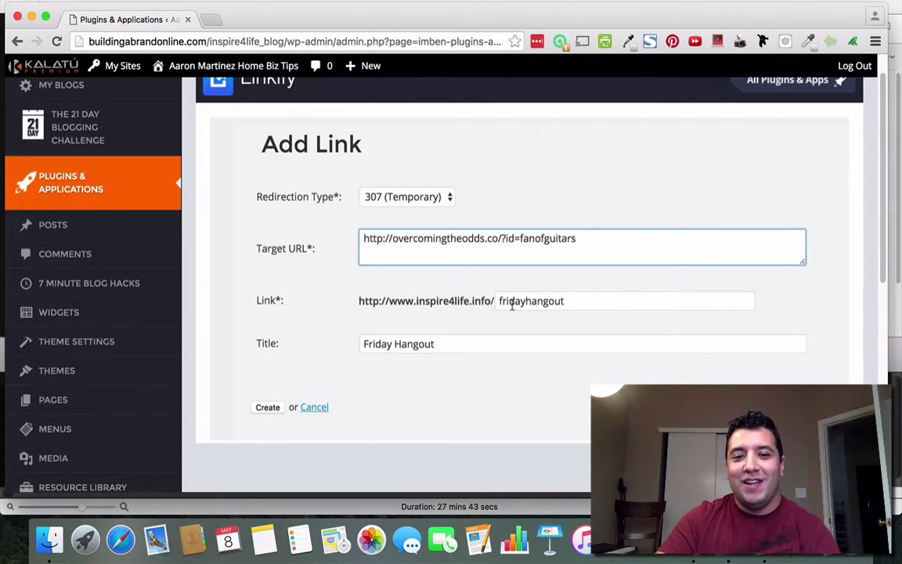
{"action": "left_click_drag", "start_coordinate": [384, 303], "coordinate": [497, 298]}
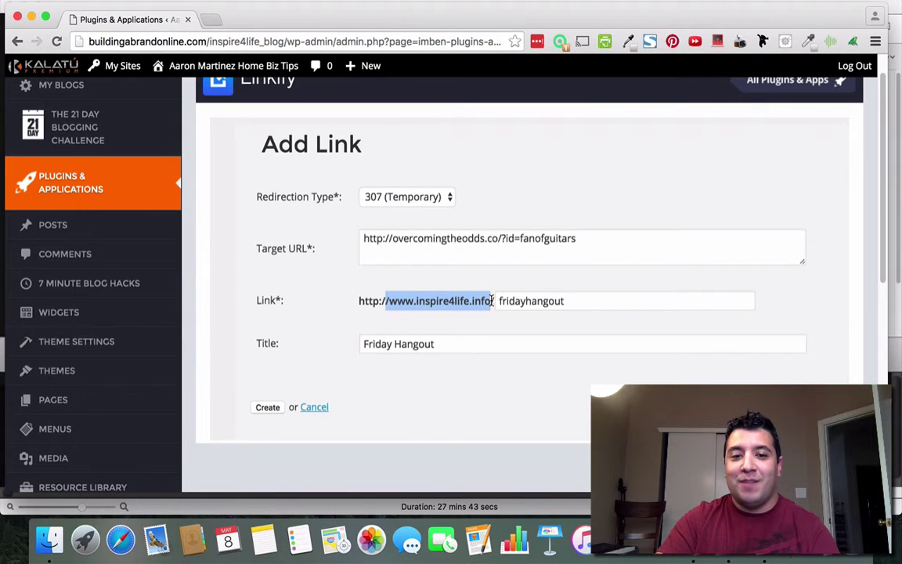
{"action": "left_click", "coordinate": [491, 300]}
{"action": "left_click", "coordinate": [501, 300]}
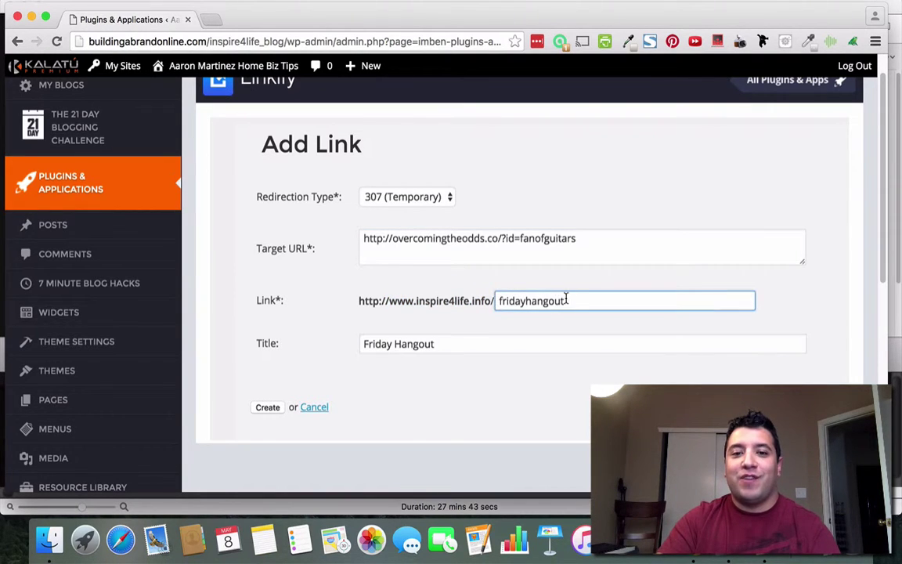
{"action": "left_click", "coordinate": [268, 408]}
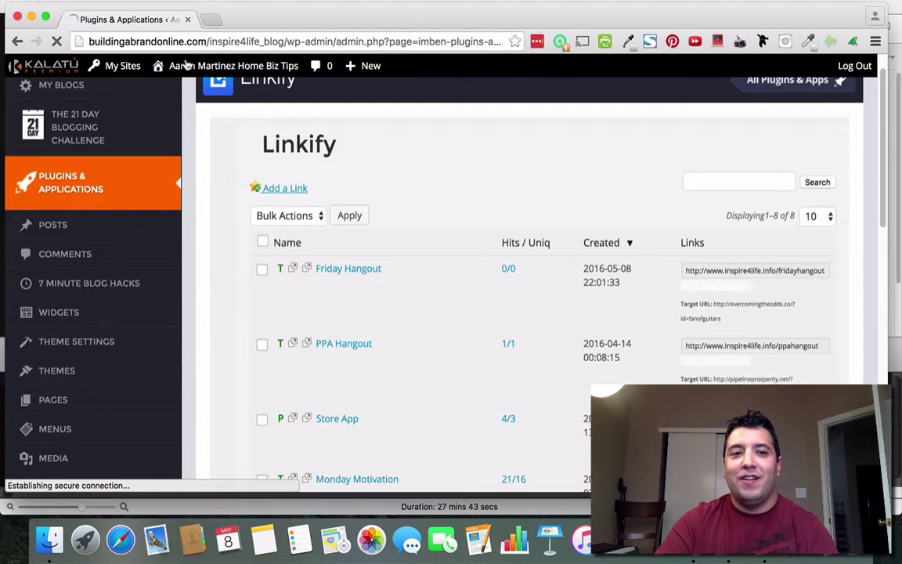
{"action": "left_click", "coordinate": [211, 21]}
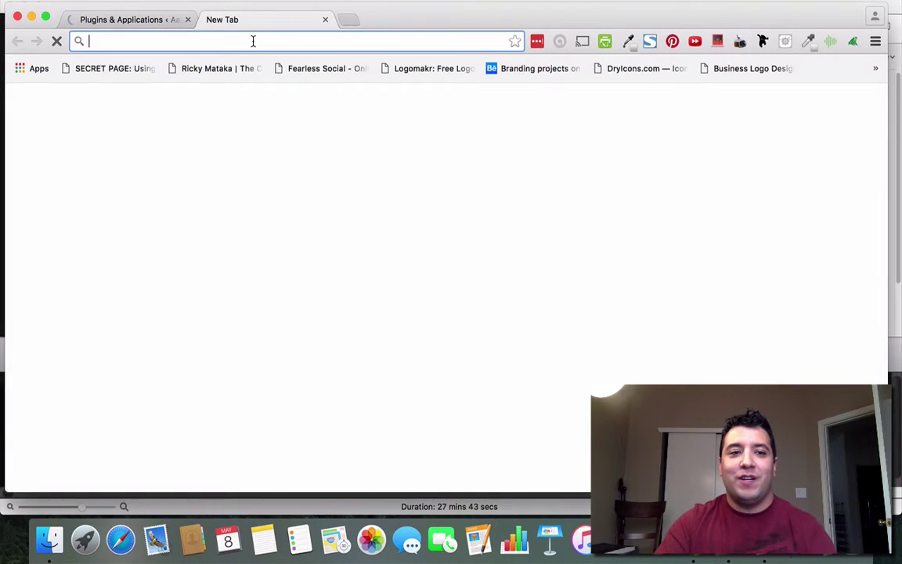
{"action": "type", "text": "www.i"}
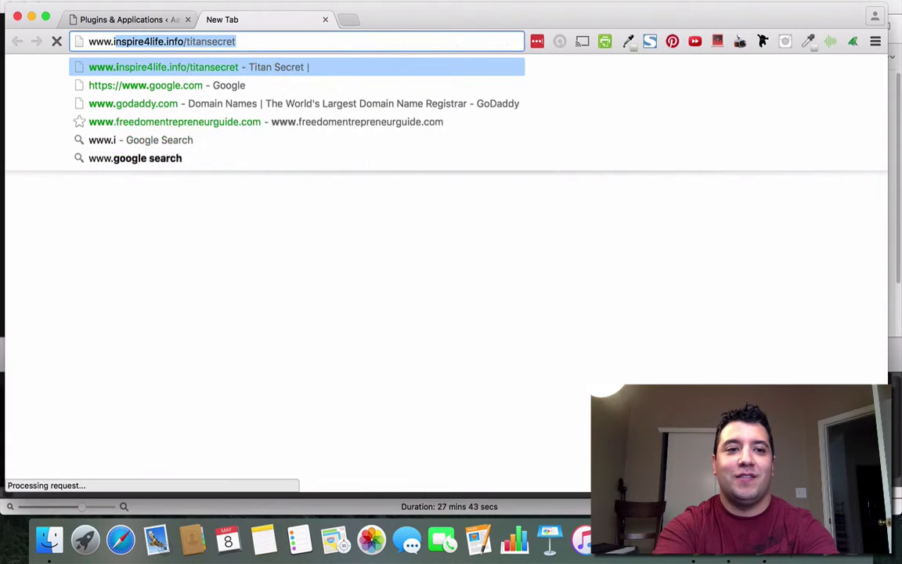
{"action": "type", "text": "nspire4life."}
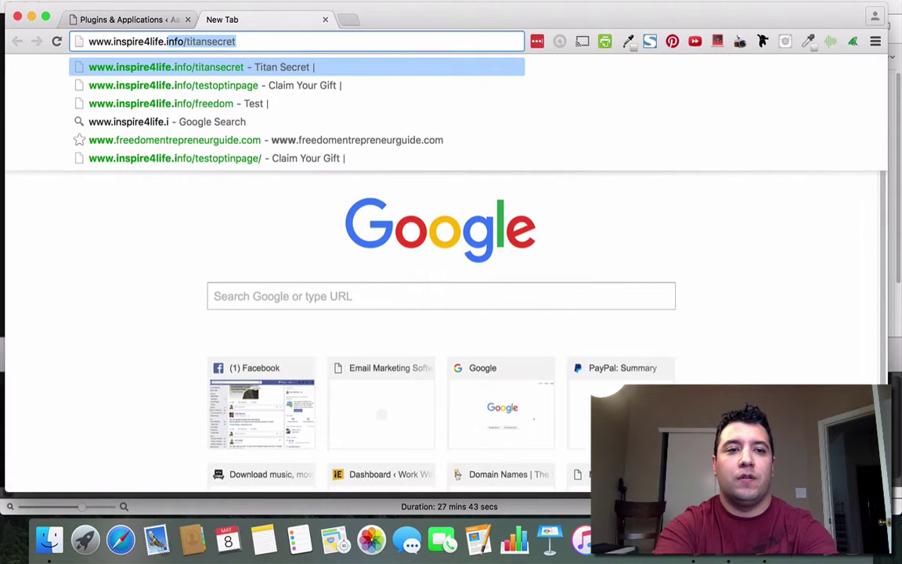
{"action": "type", "text": "info/fridayhangout"}
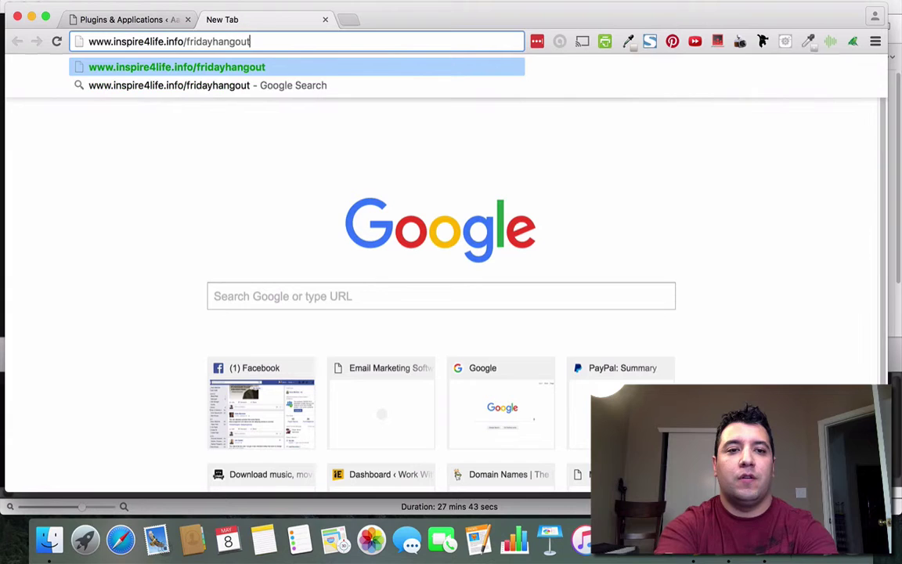
{"action": "key", "text": "Return"}
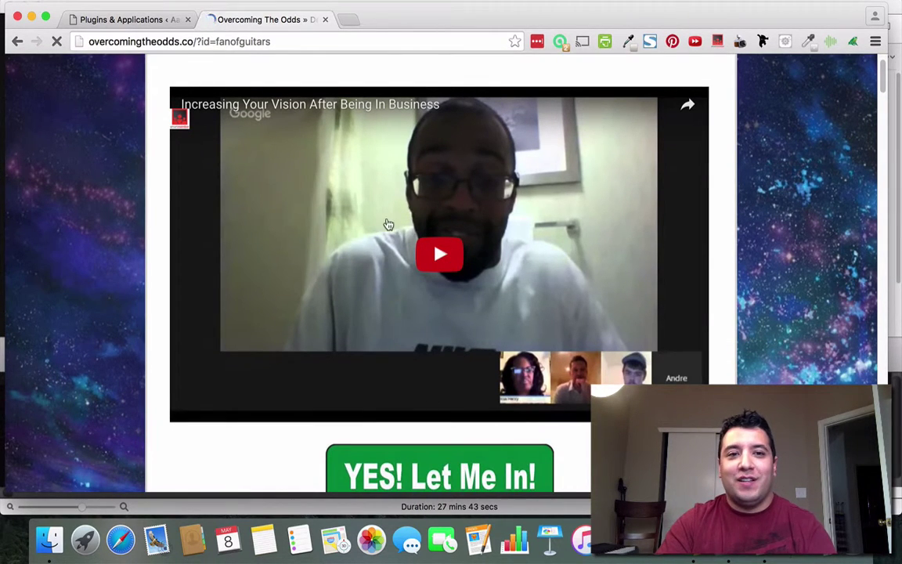
Scroll through the overcomingtheodds replay page to check it, then close that tab.
{"action": "scroll", "coordinate": [390, 220], "scroll_direction": "down", "scroll_amount": 3}
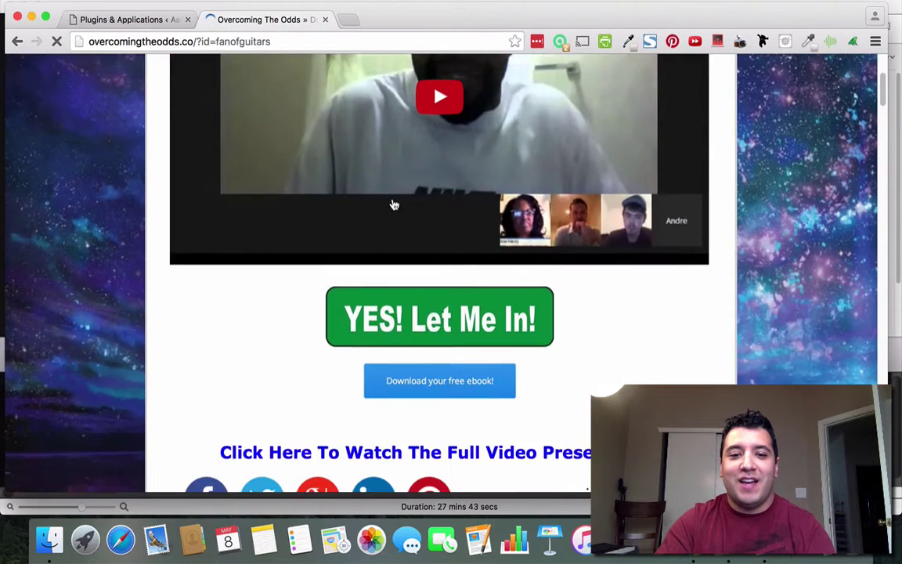
{"action": "scroll", "coordinate": [361, 199], "scroll_direction": "up", "scroll_amount": 5}
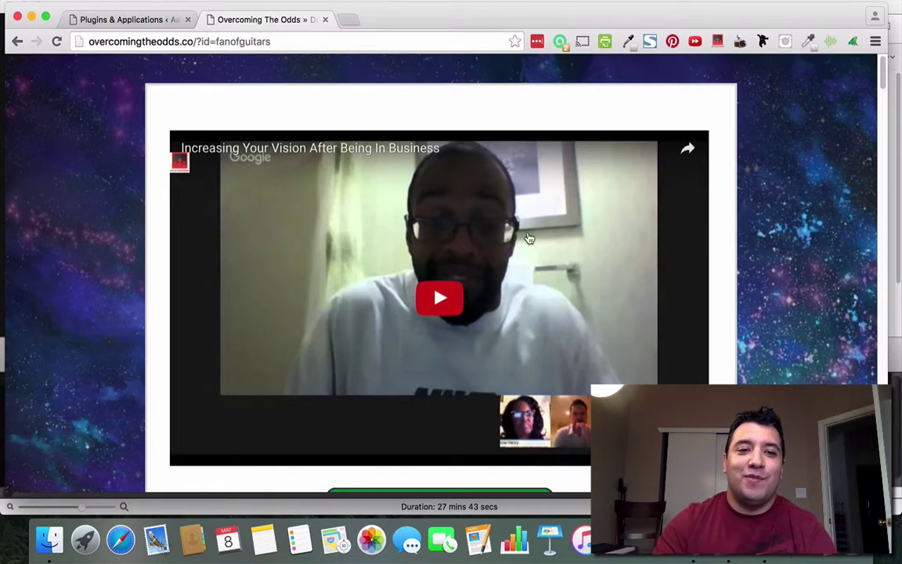
{"action": "scroll", "coordinate": [531, 238], "scroll_direction": "down", "scroll_amount": 1}
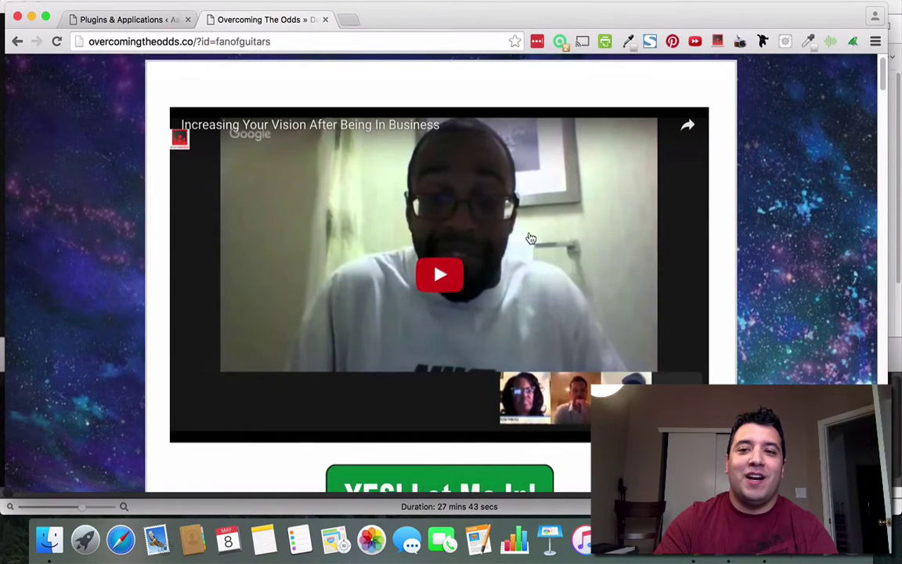
{"action": "scroll", "coordinate": [531, 238], "scroll_direction": "down", "scroll_amount": 15}
{"action": "scroll", "coordinate": [531, 238], "scroll_direction": "down", "scroll_amount": 20}
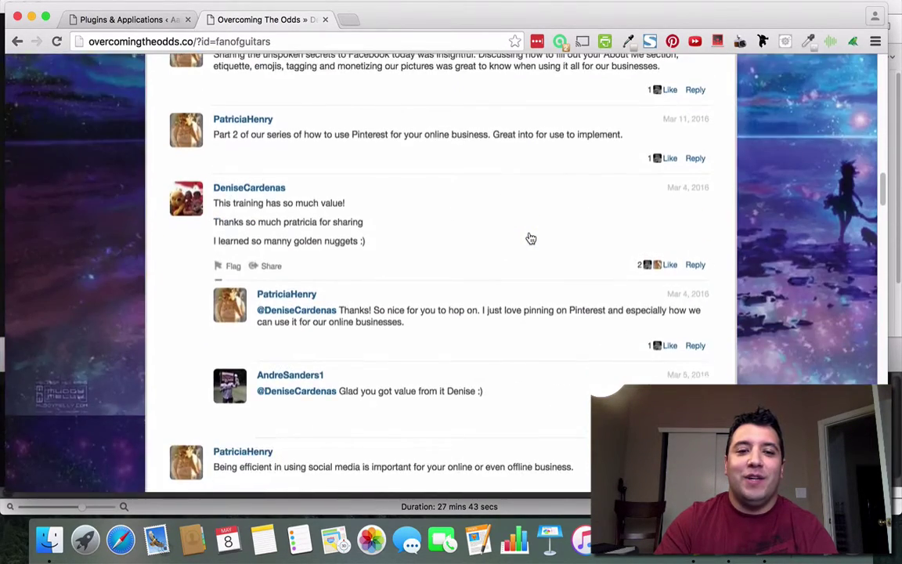
{"action": "scroll", "coordinate": [503, 281], "scroll_direction": "down", "scroll_amount": 20}
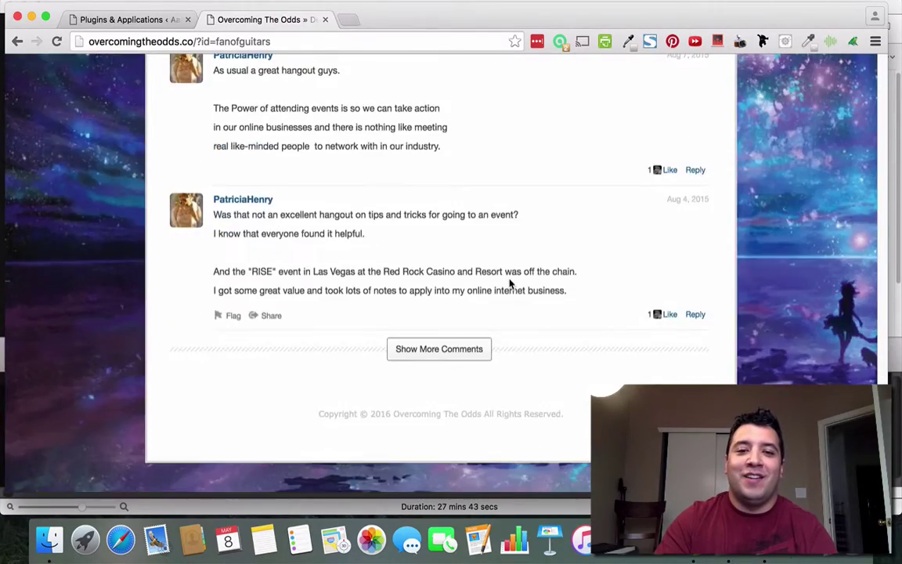
{"action": "scroll", "coordinate": [509, 283], "scroll_direction": "up", "scroll_amount": 20}
{"action": "scroll", "coordinate": [506, 285], "scroll_direction": "up", "scroll_amount": 20}
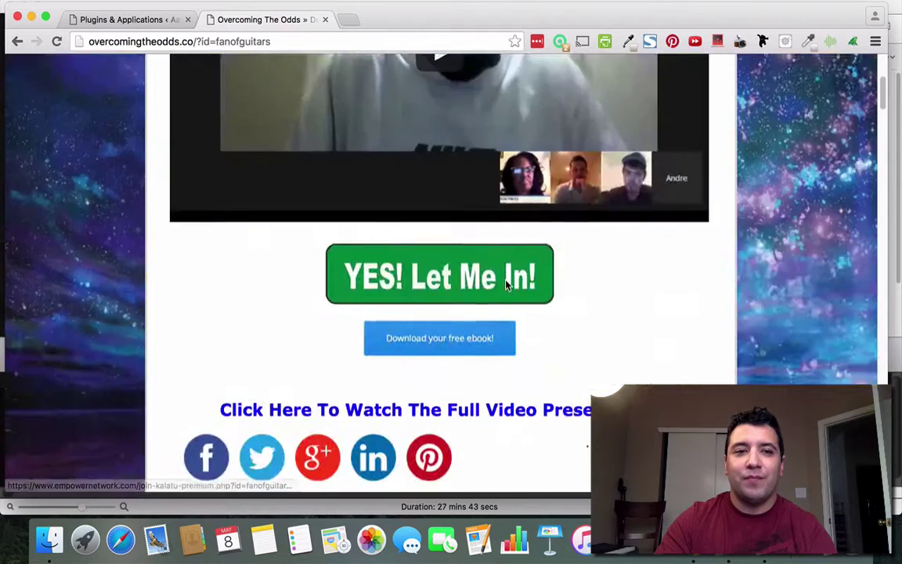
{"action": "left_click", "coordinate": [326, 19]}
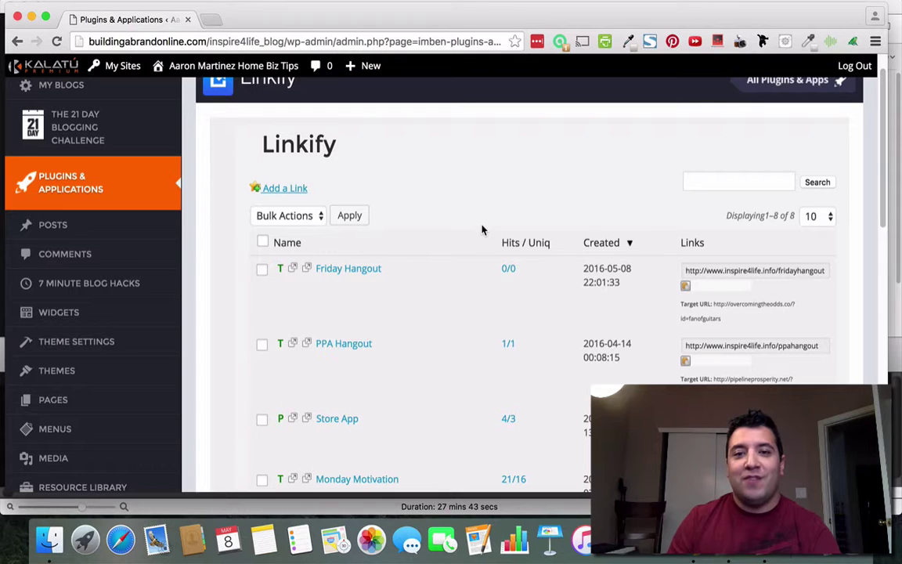
{"action": "scroll", "coordinate": [483, 230], "scroll_direction": "up", "scroll_amount": 1}
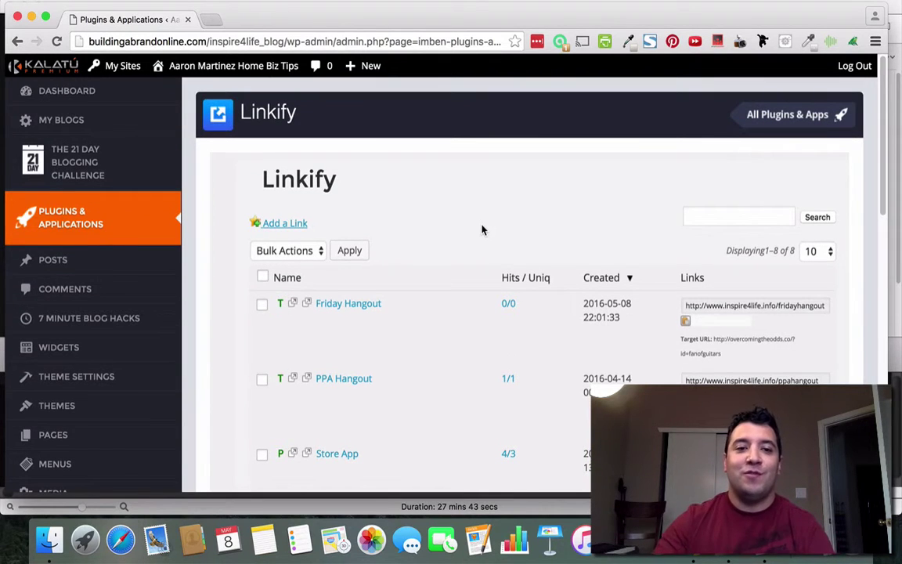